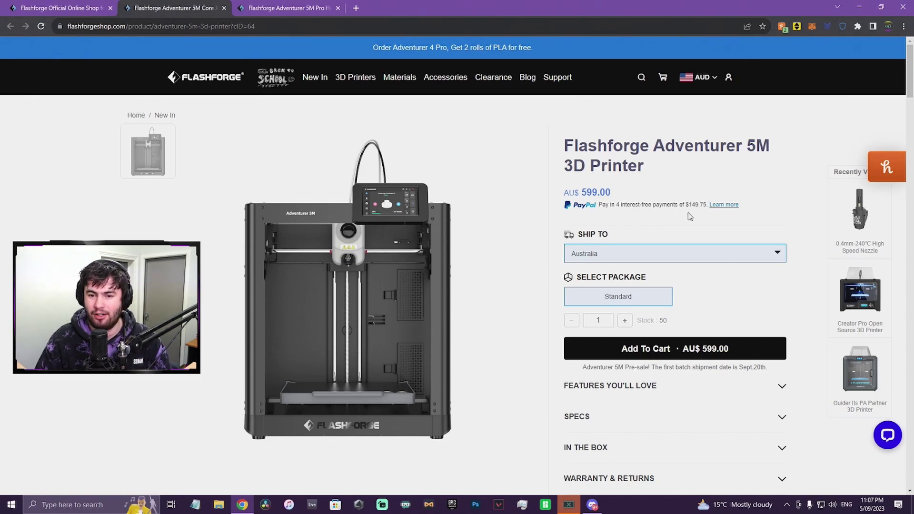
pyautogui.scroll(-3, 689, 217)
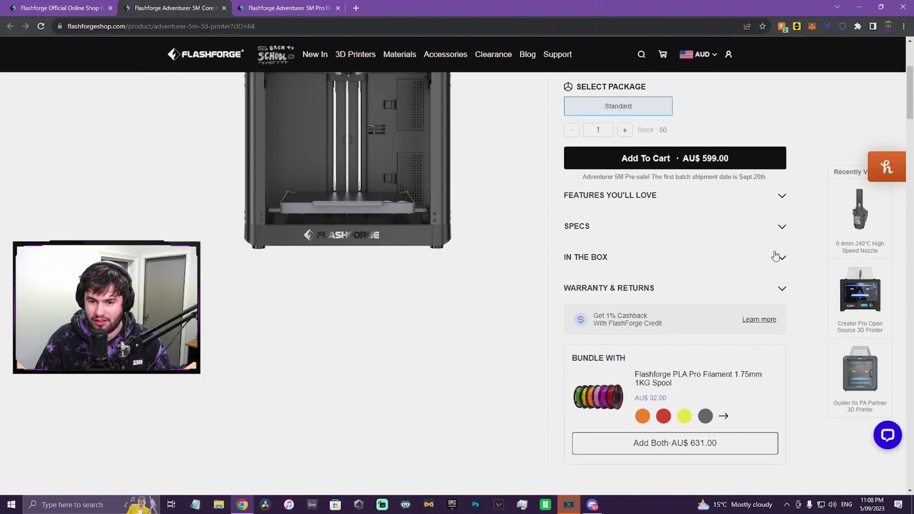
# Expand the Adventurer 5M's In The Box and Features You'll Love sections, leaving Specs collapsed.
pyautogui.click(776, 256)
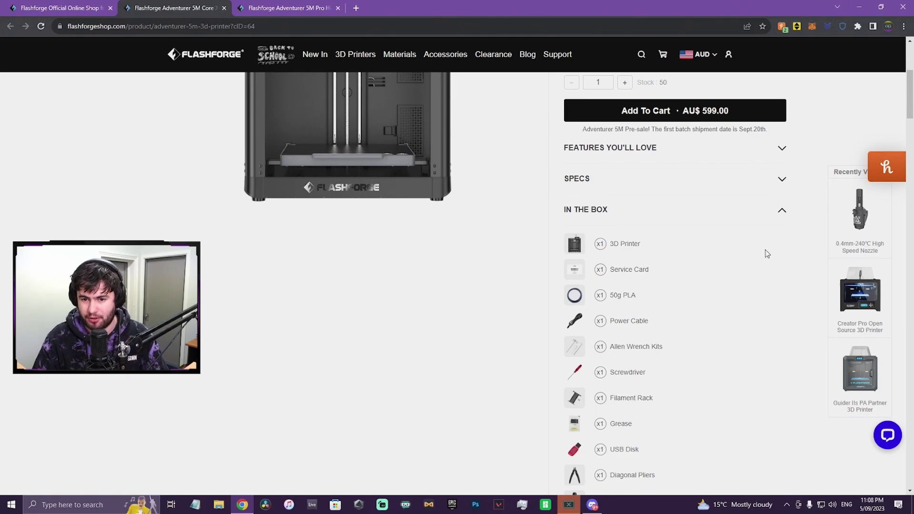
pyautogui.scroll(-1, 760, 250)
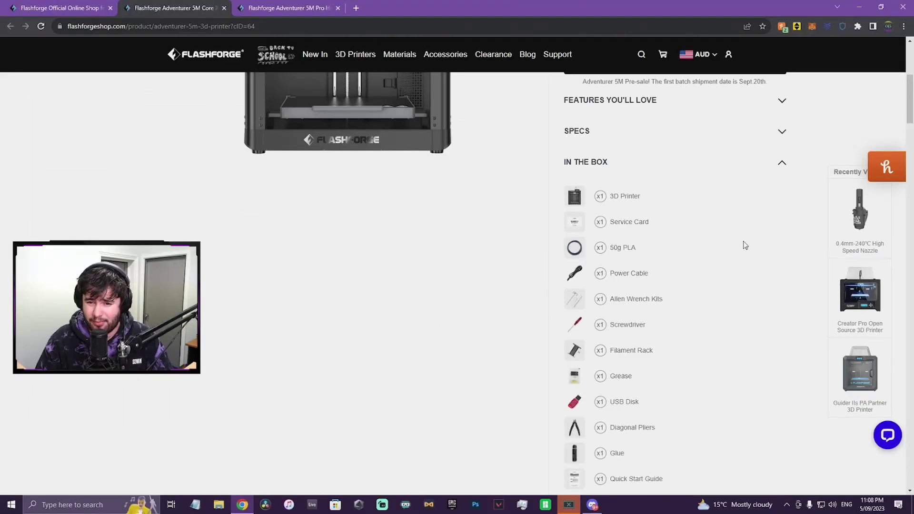
pyautogui.scroll(-1, 744, 244)
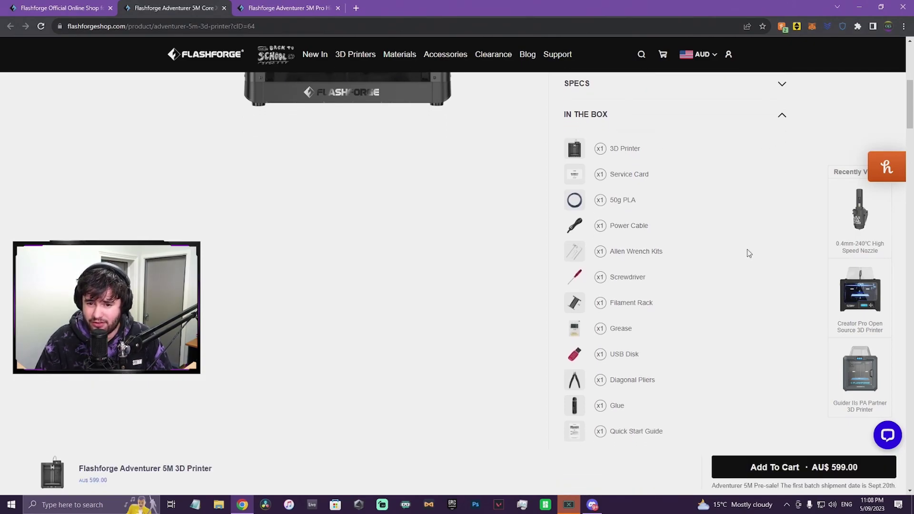
pyautogui.scroll(-1, 747, 253)
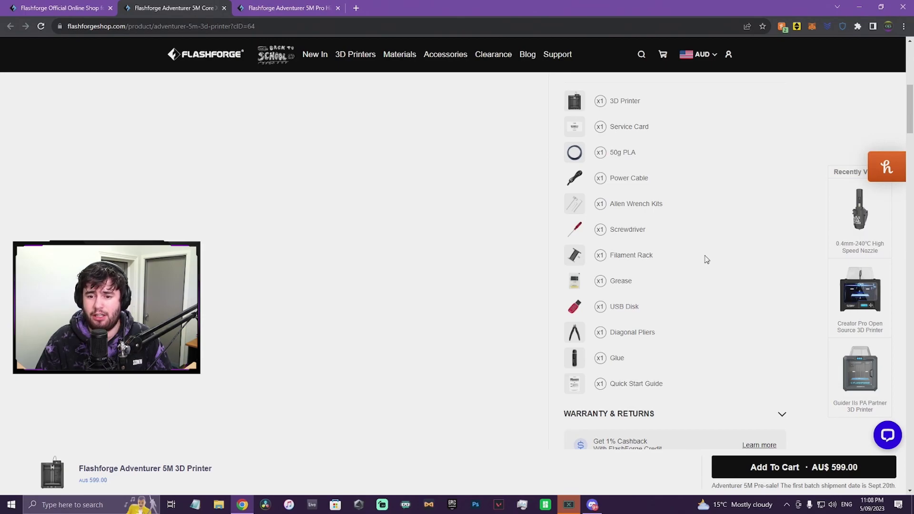
pyautogui.scroll(-1, 729, 263)
pyautogui.scroll(-2, 739, 289)
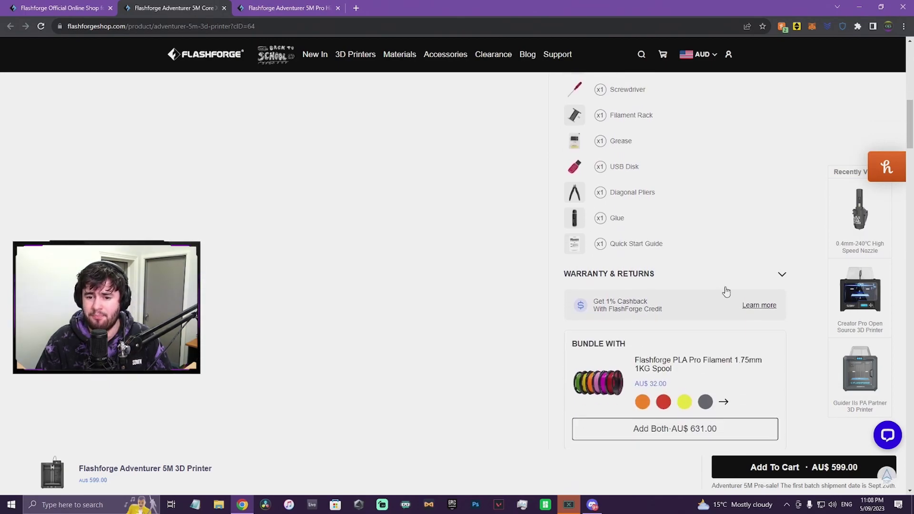
pyautogui.scroll(7, 725, 291)
pyautogui.scroll(1, 724, 288)
pyautogui.click(772, 280)
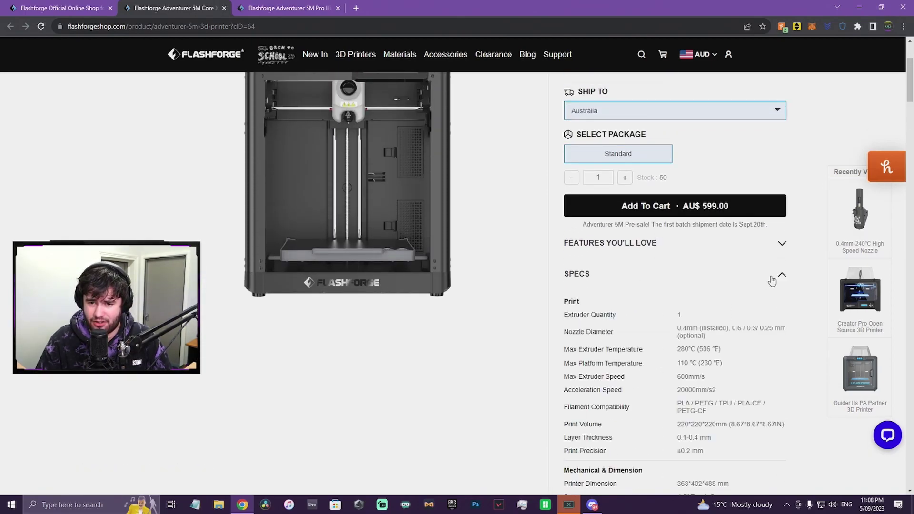
pyautogui.click(771, 281)
pyautogui.click(782, 245)
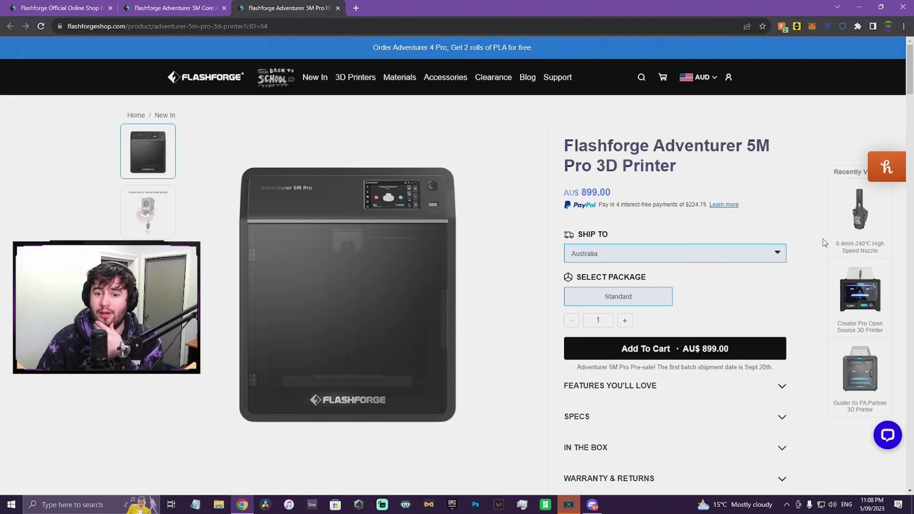
pyautogui.scroll(-2, 764, 185)
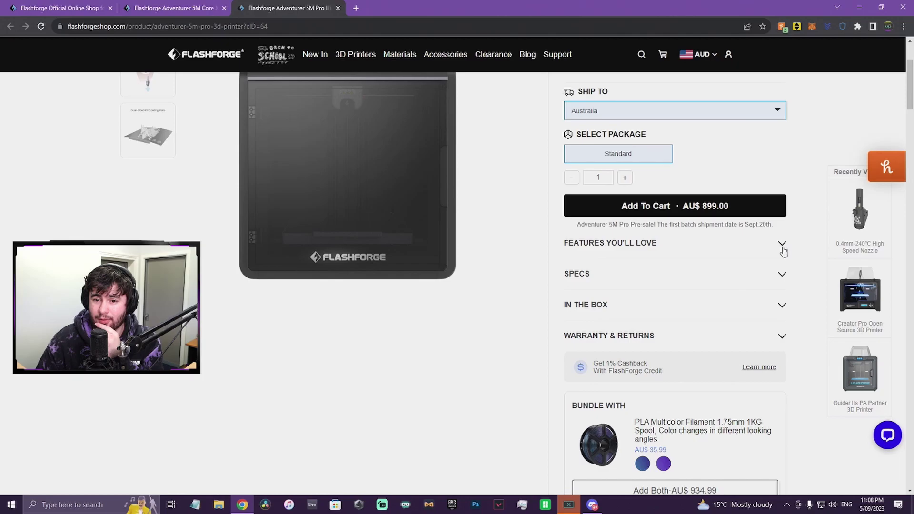
# Expand the Adventurer 5M Pro's Features You'll Love and In The Box sections.
pyautogui.click(782, 245)
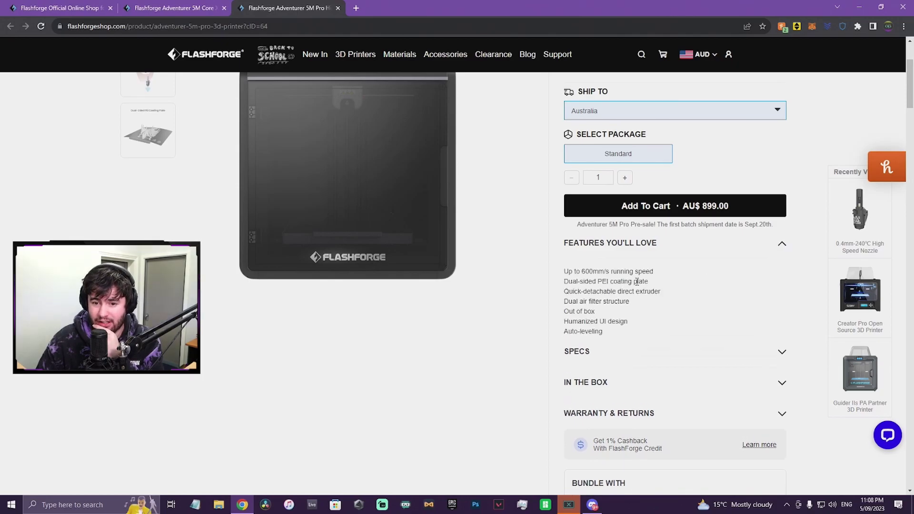
pyautogui.scroll(-1, 650, 288)
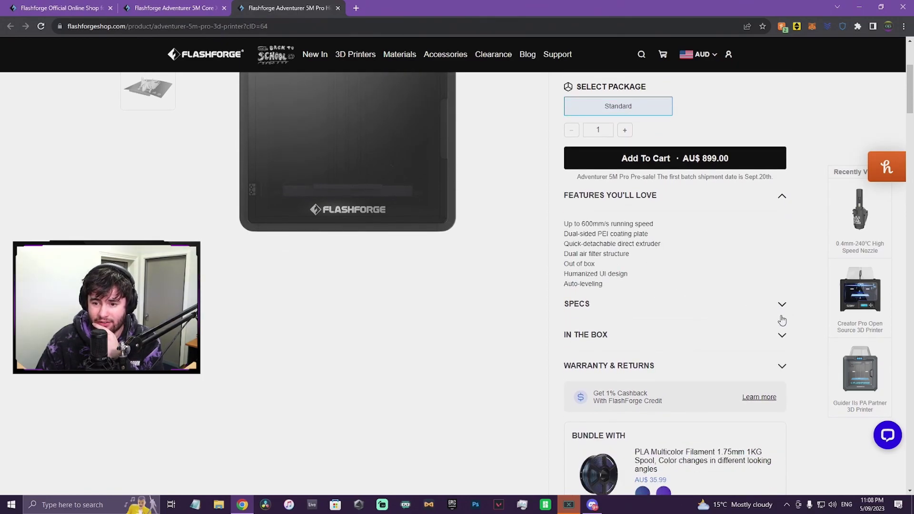
pyautogui.click(782, 334)
pyautogui.scroll(-1, 736, 262)
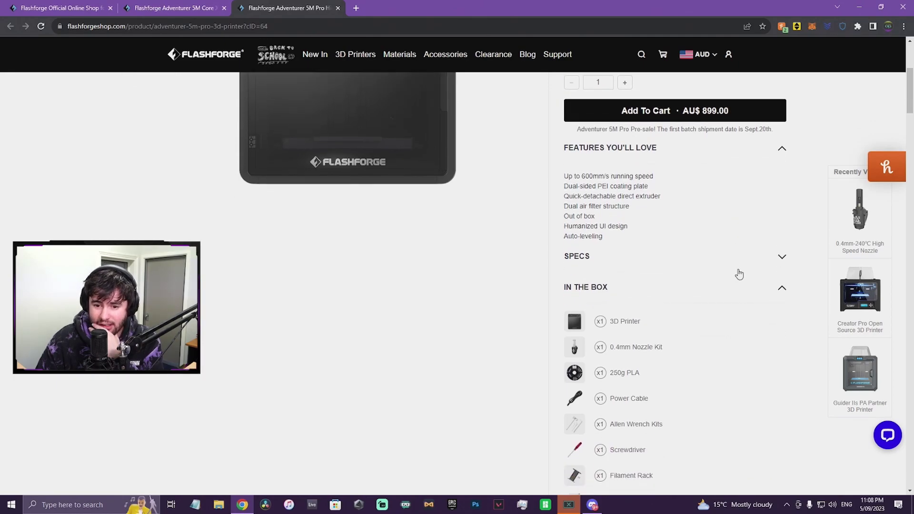
pyautogui.scroll(-1, 750, 314)
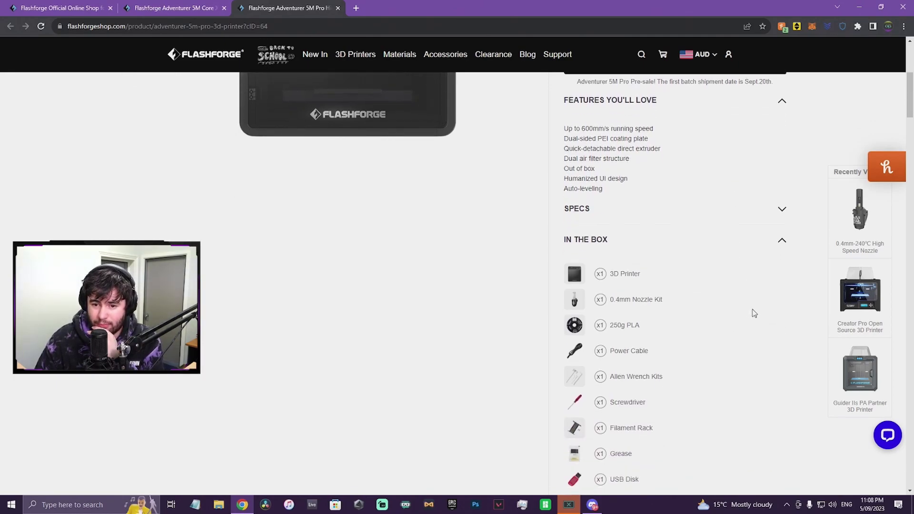
pyautogui.scroll(-1, 754, 308)
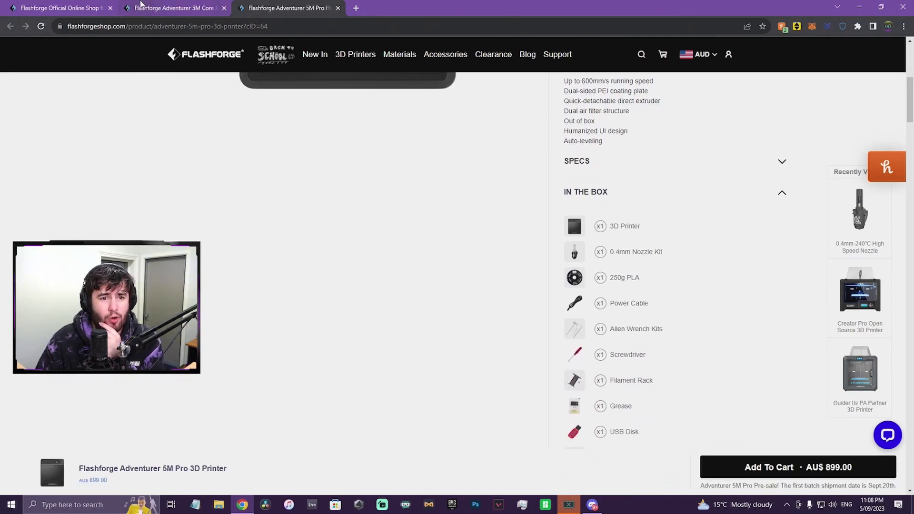
pyautogui.hotkey('ctrl', 'shift', 'Tab')
pyautogui.scroll(-4, 619, 306)
pyautogui.scroll(-1, 484, 421)
pyautogui.scroll(-2, 703, 412)
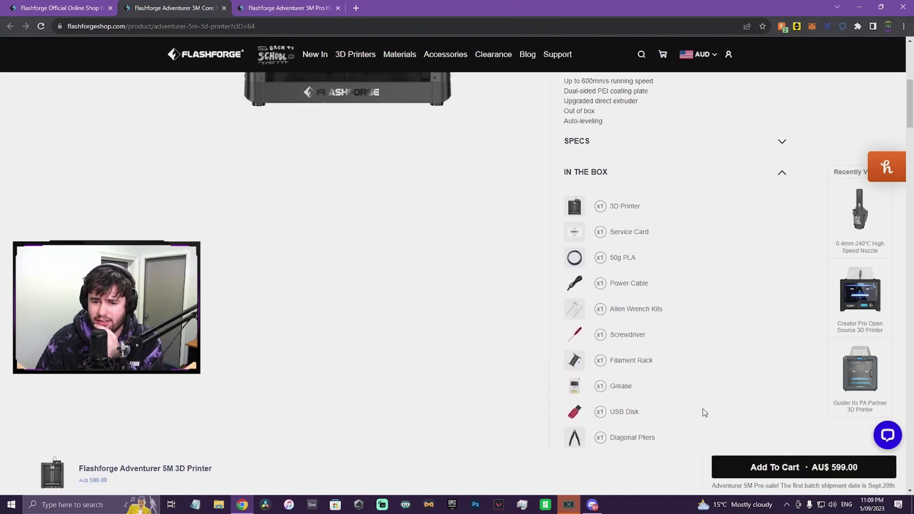
pyautogui.scroll(-2, 676, 288)
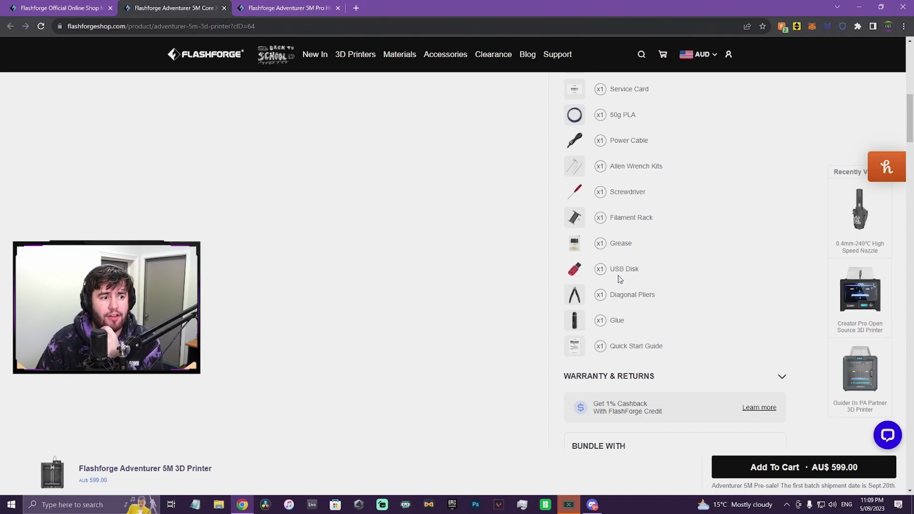
pyautogui.click(315, 13)
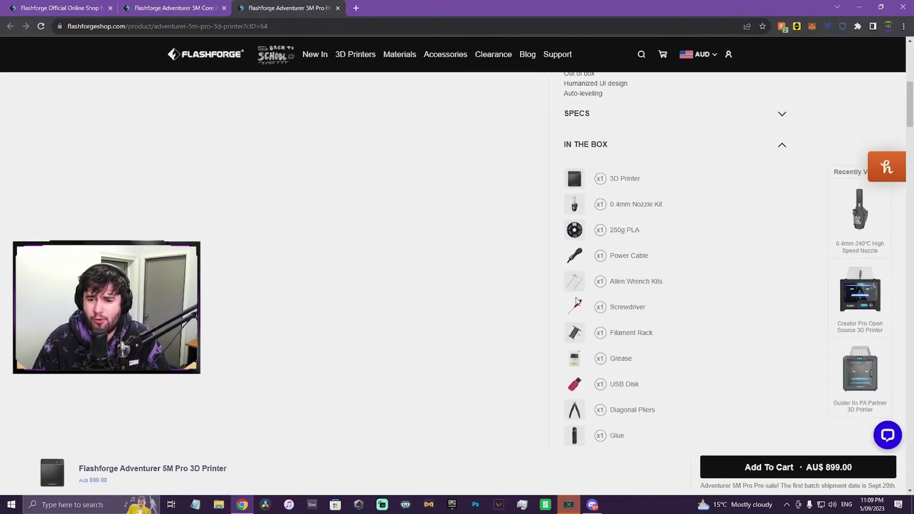
pyautogui.scroll(-1, 661, 229)
pyautogui.scroll(-2, 639, 270)
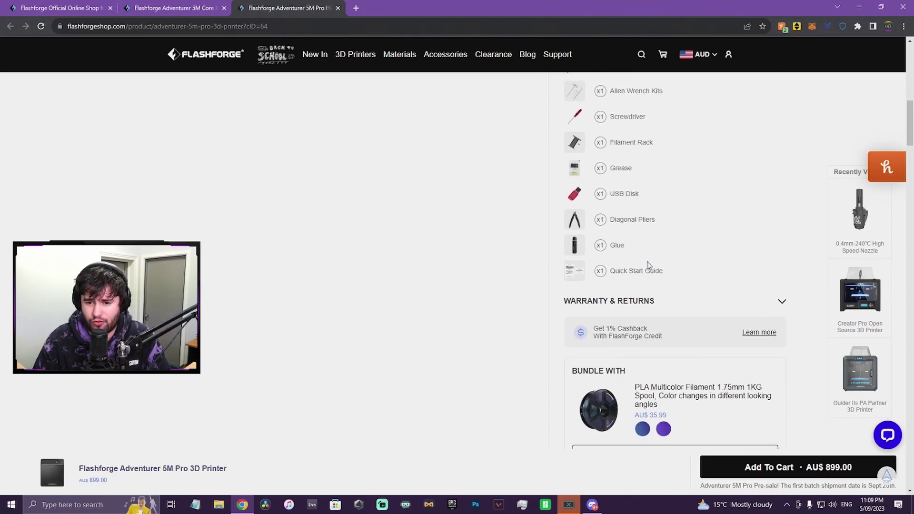
pyautogui.scroll(-1, 644, 265)
pyautogui.scroll(7, 654, 255)
pyautogui.scroll(3, 653, 256)
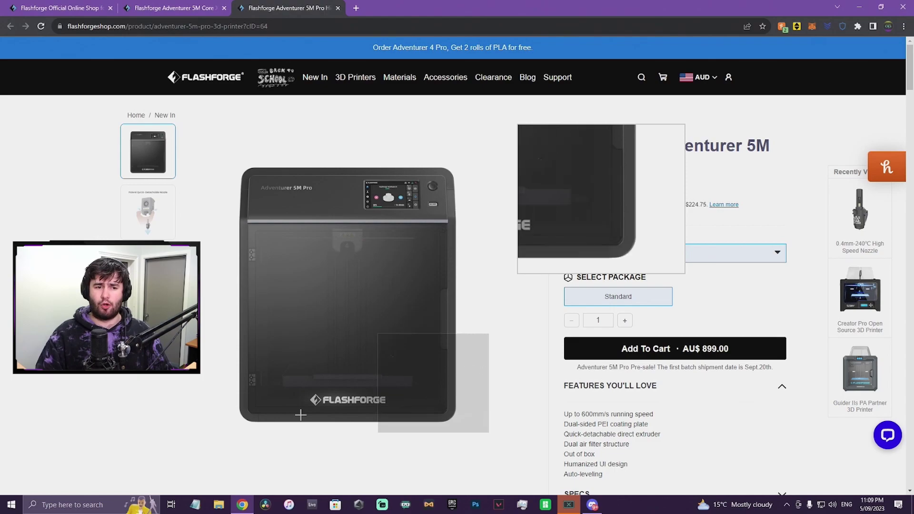
# Return to the AU$599 Adventurer 5M page in its browser tab.
pyautogui.click(176, 7)
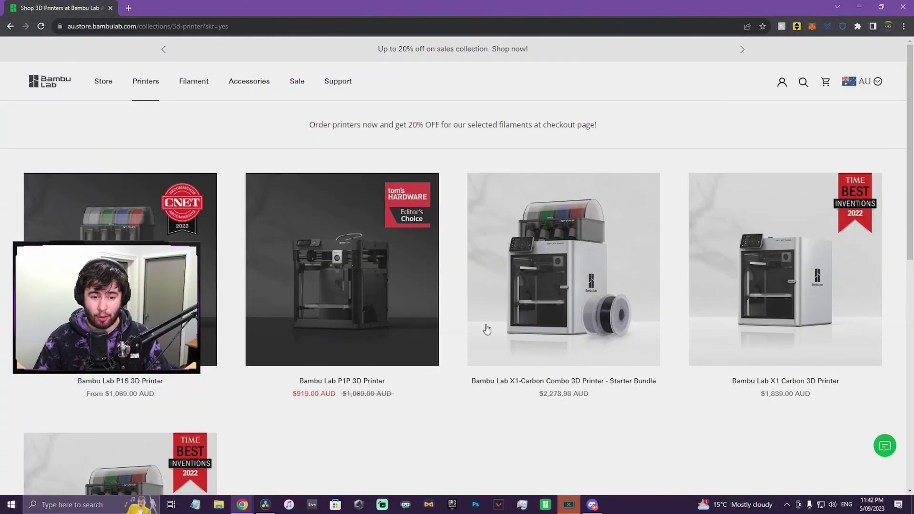
pyautogui.scroll(-2, 477, 327)
pyautogui.scroll(1, 467, 308)
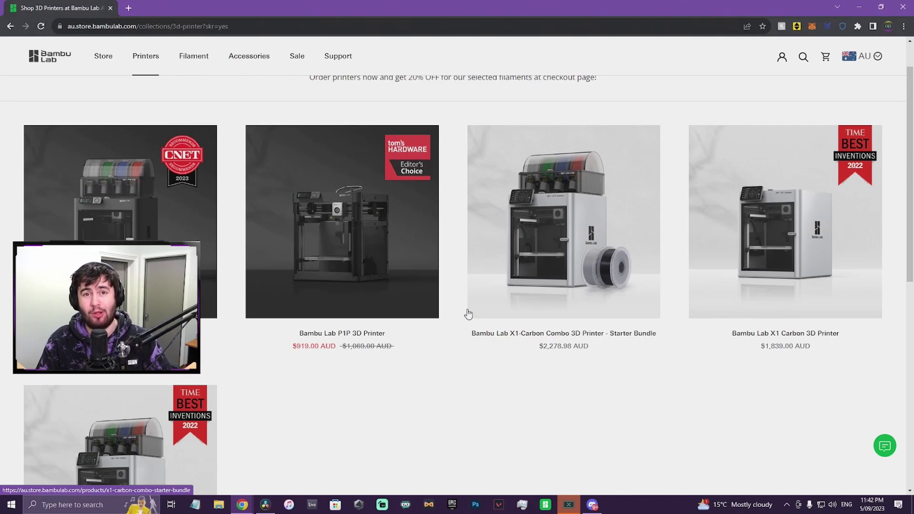
pyautogui.scroll(-1, 468, 314)
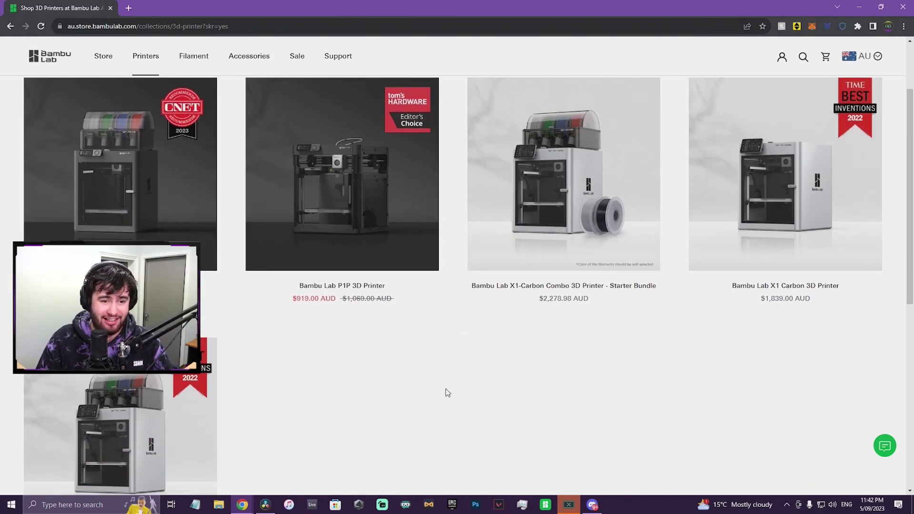